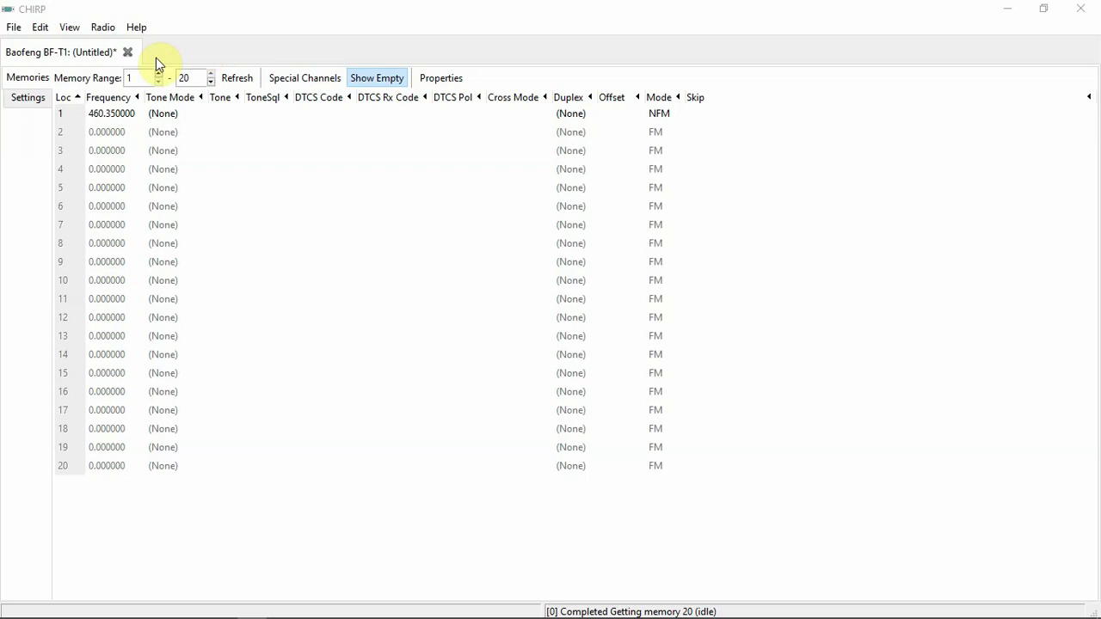
# - Download the memories from the Baofeng BF-T1 on port COM3, accepting the experimental driver
pyautogui.click(103, 27)
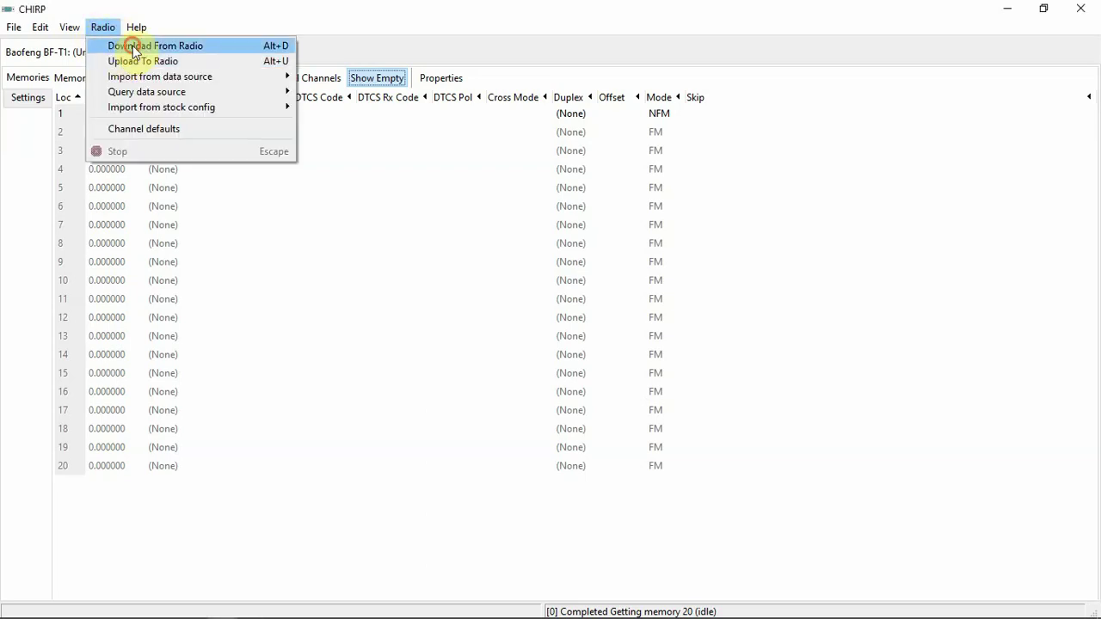
pyautogui.click(134, 46)
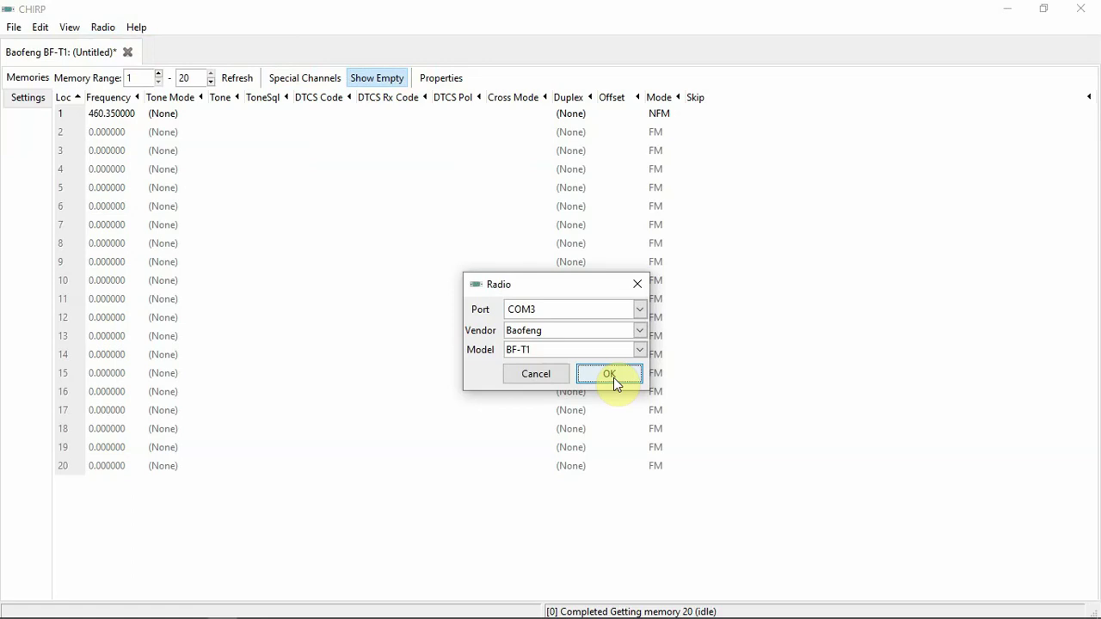
pyautogui.click(614, 378)
pyautogui.press('Tab')
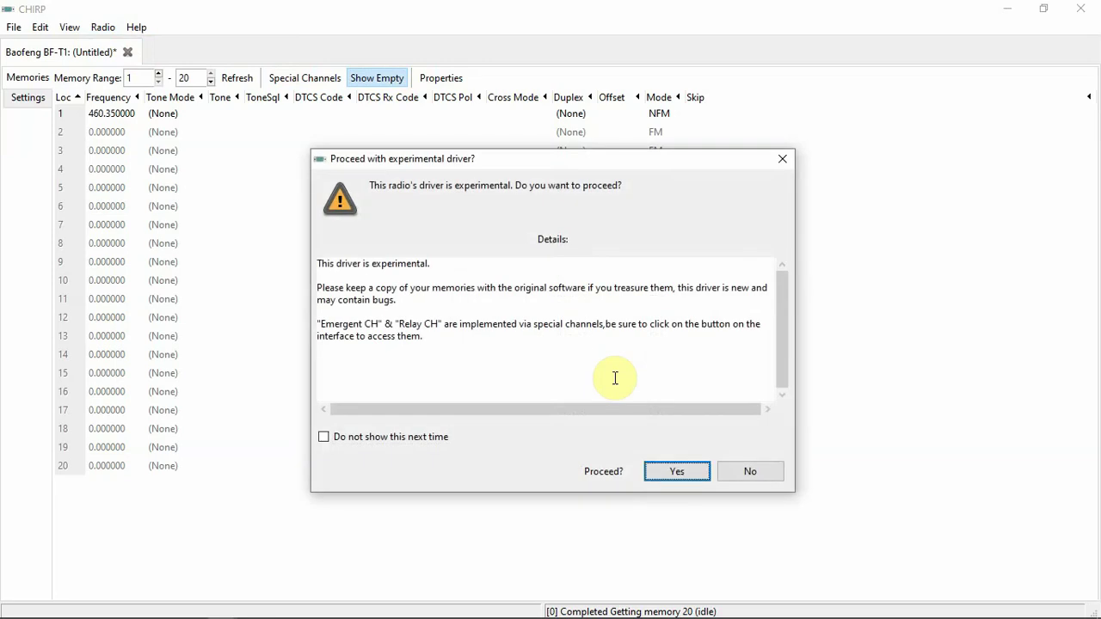
pyautogui.press('Return')
pyautogui.press('Return')
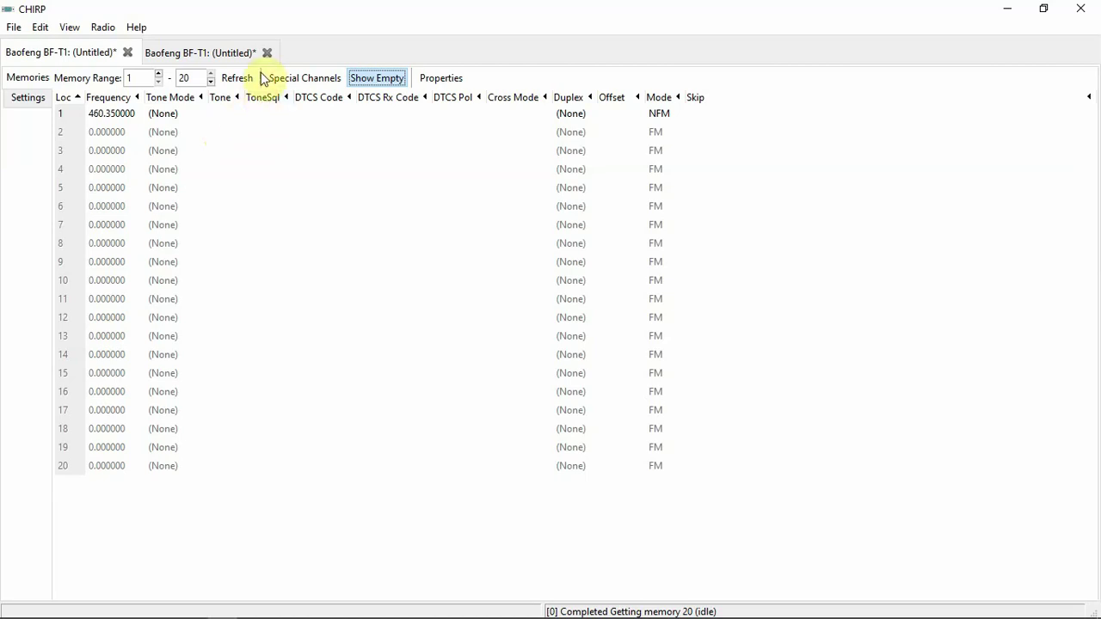
# - Review the radio's basic, advanced and FM radio settings, and return to the memories list
pyautogui.click(28, 98)
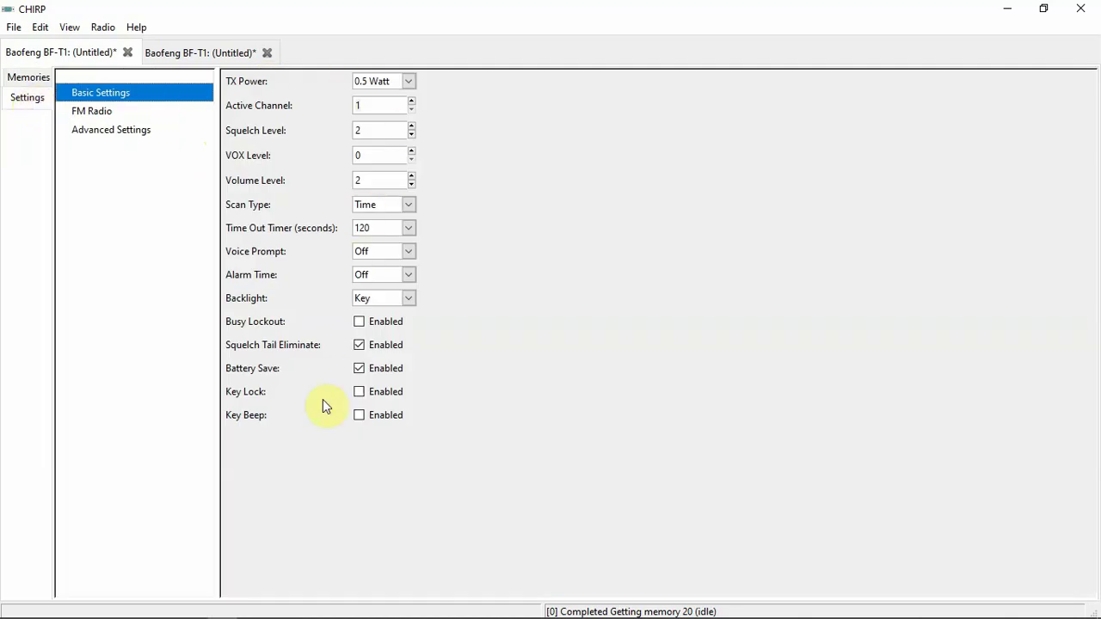
pyautogui.click(86, 130)
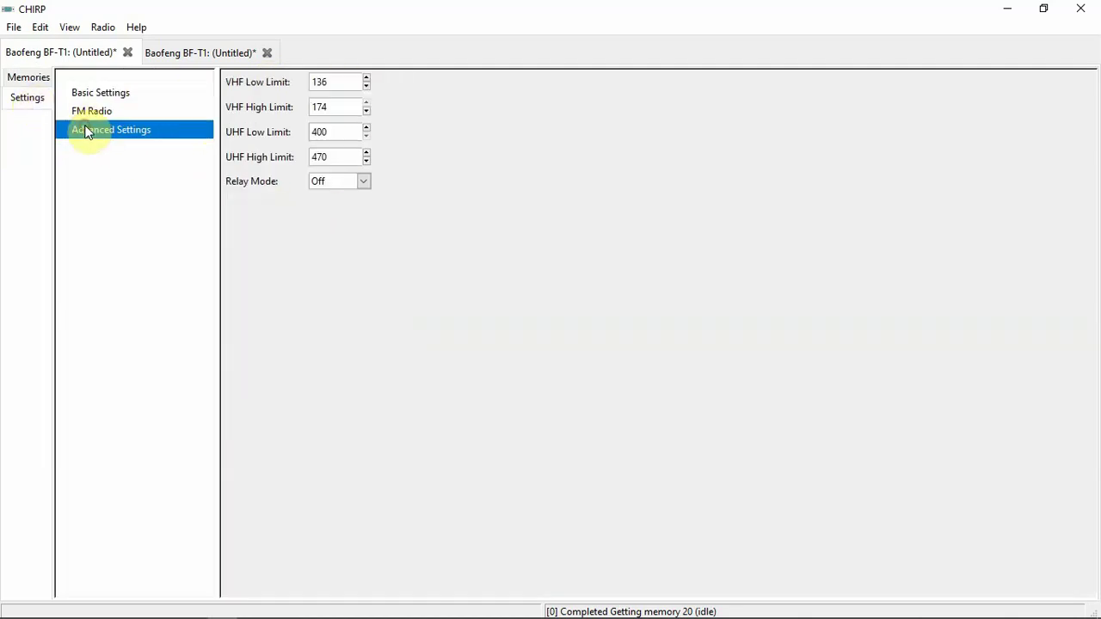
pyautogui.click(92, 114)
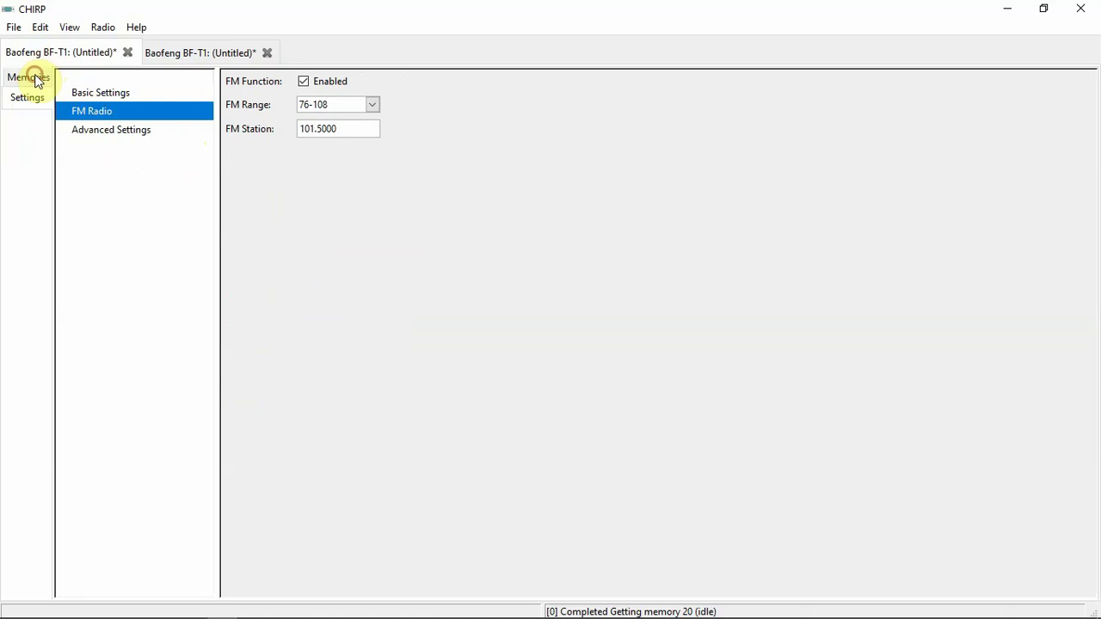
pyautogui.click(33, 77)
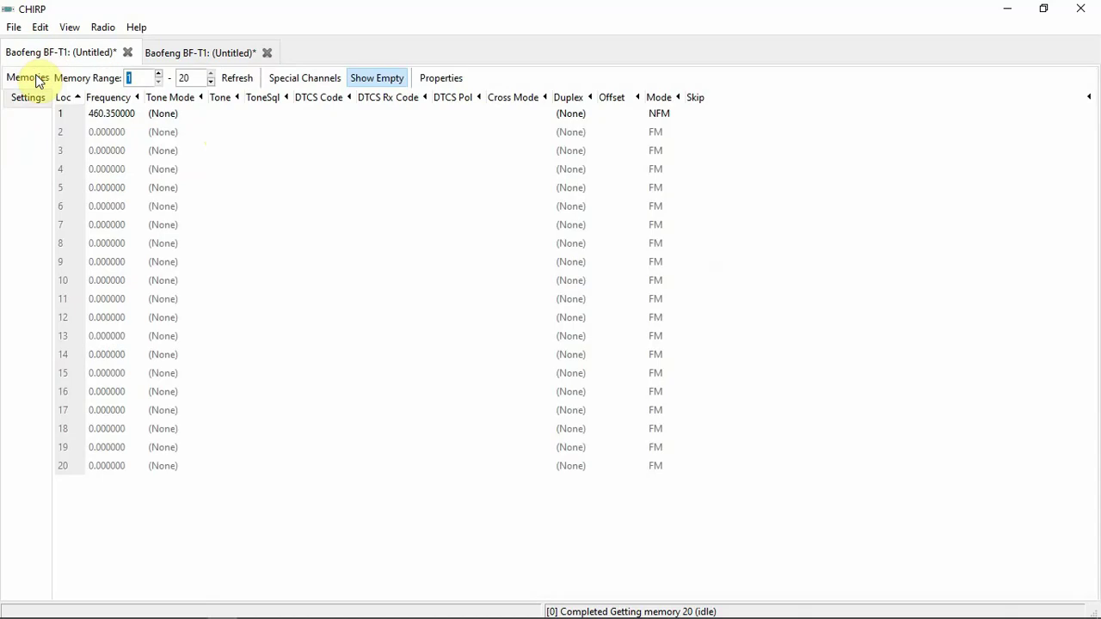
# - Show the special channels and delete the EMG and RLY memories, shifting all memories up
pyautogui.click(308, 86)
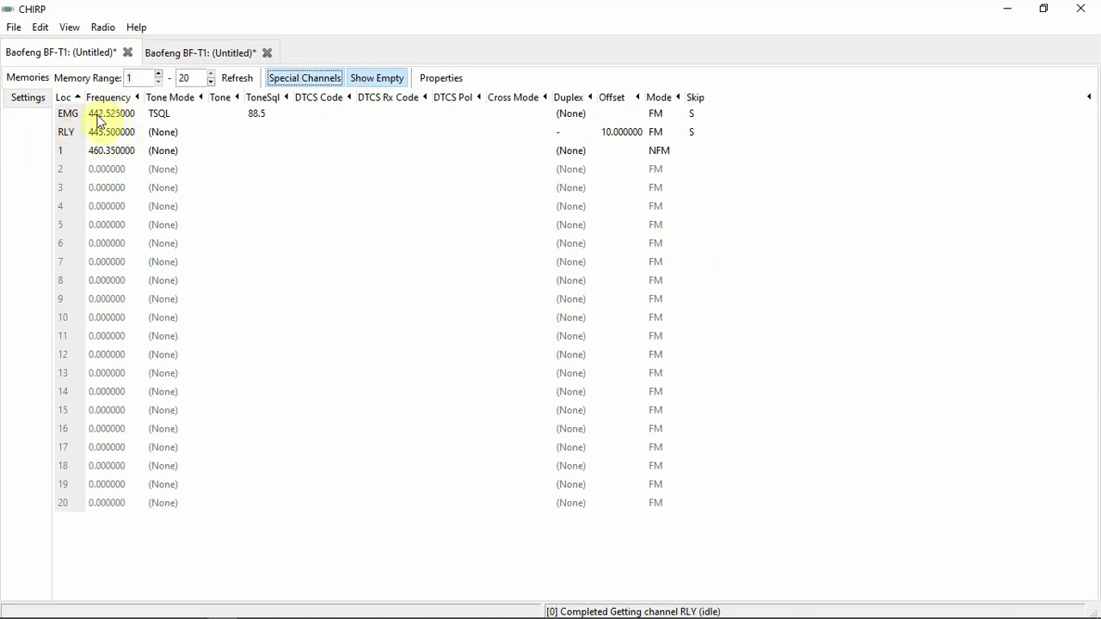
pyautogui.click(86, 120)
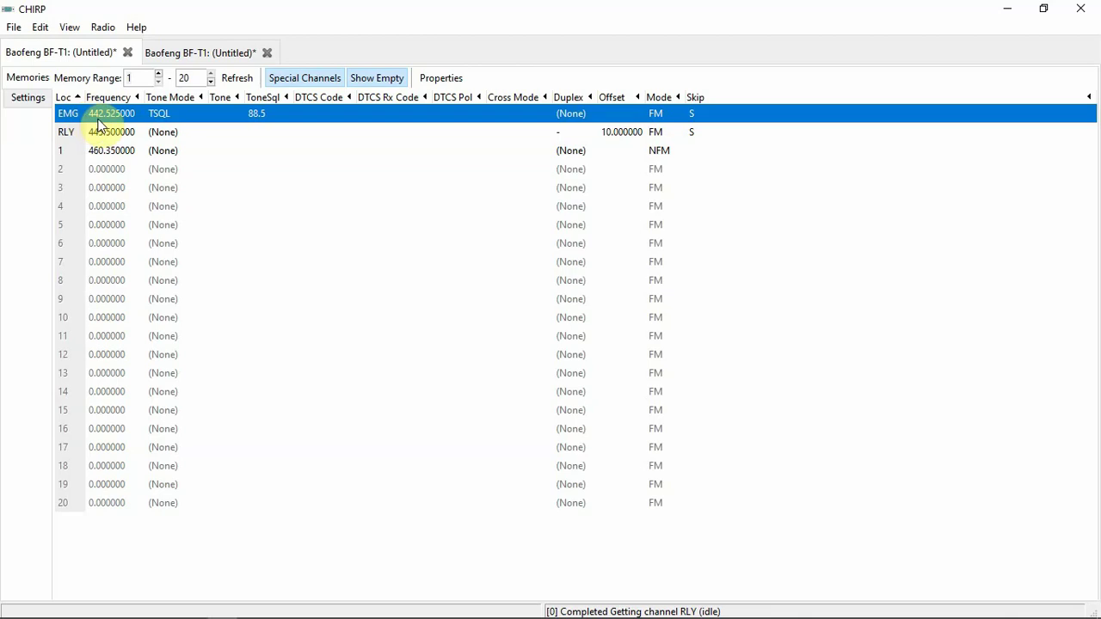
pyautogui.keyDown('shift'); pyautogui.click(93, 132); pyautogui.keyUp('shift')
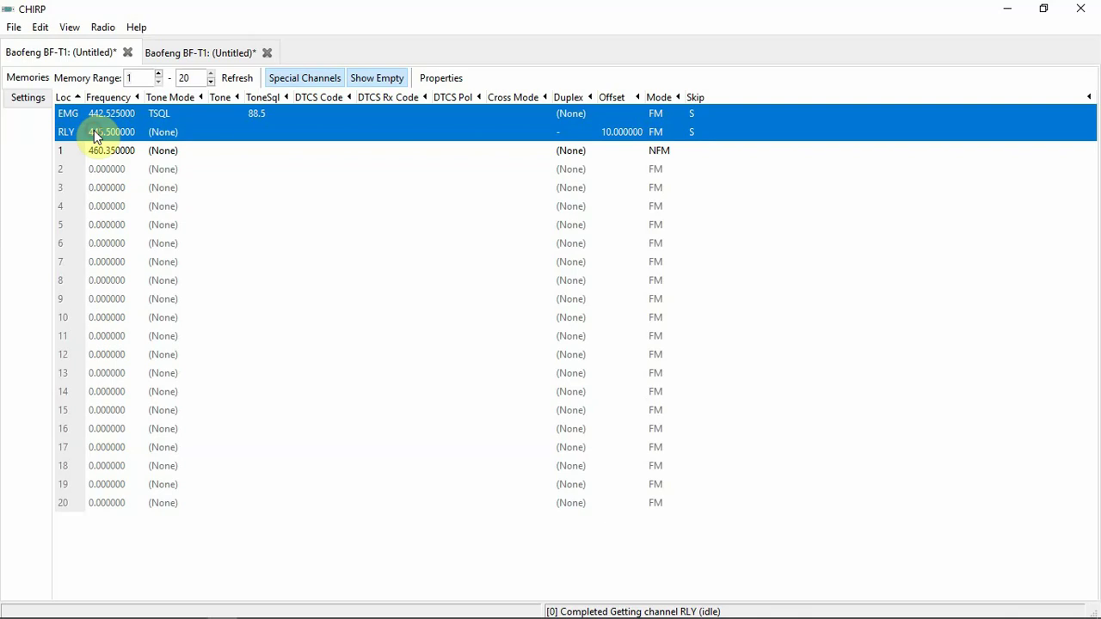
pyautogui.rightClick(93, 130)
pyautogui.moveTo(127, 247)
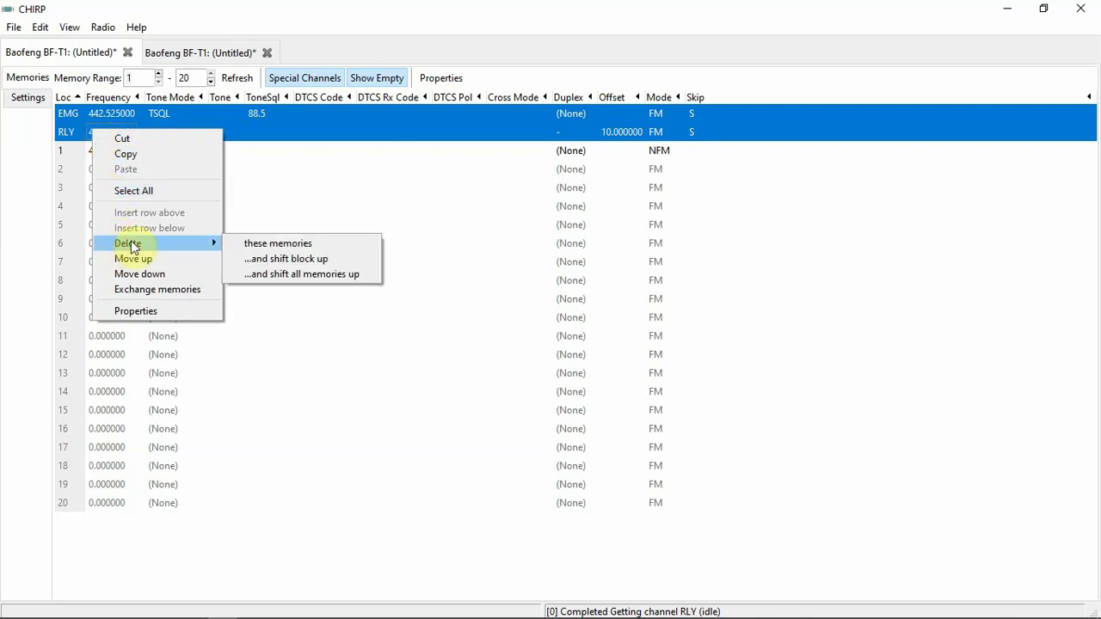
pyautogui.click(302, 276)
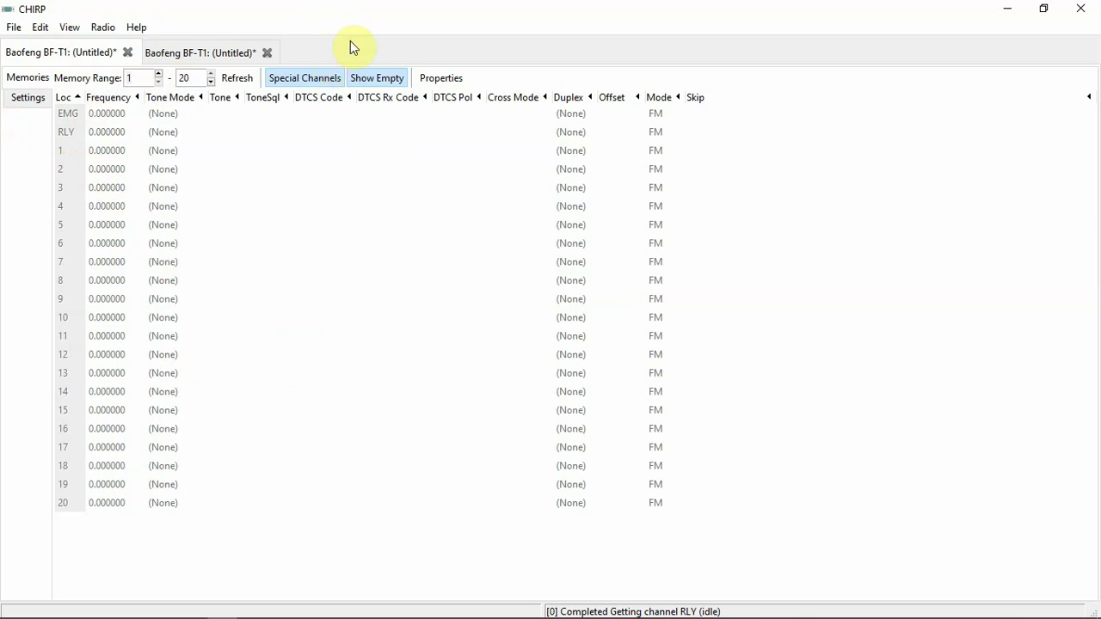
# - Hide the special channels and set the frequency of memory 1 to 460.35
pyautogui.click(308, 79)
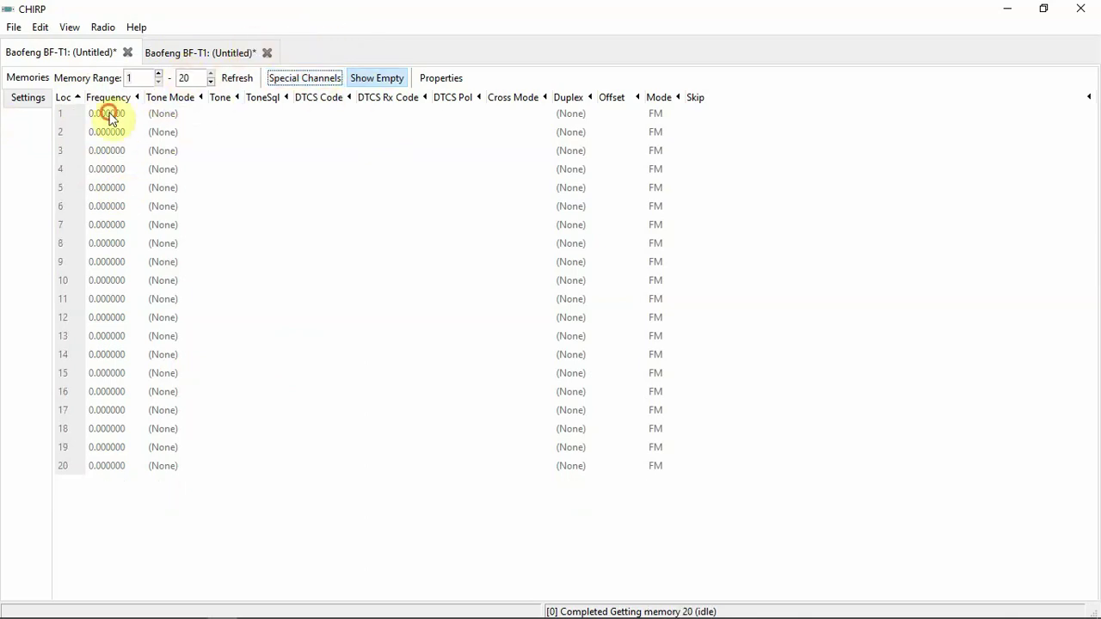
pyautogui.click(108, 115)
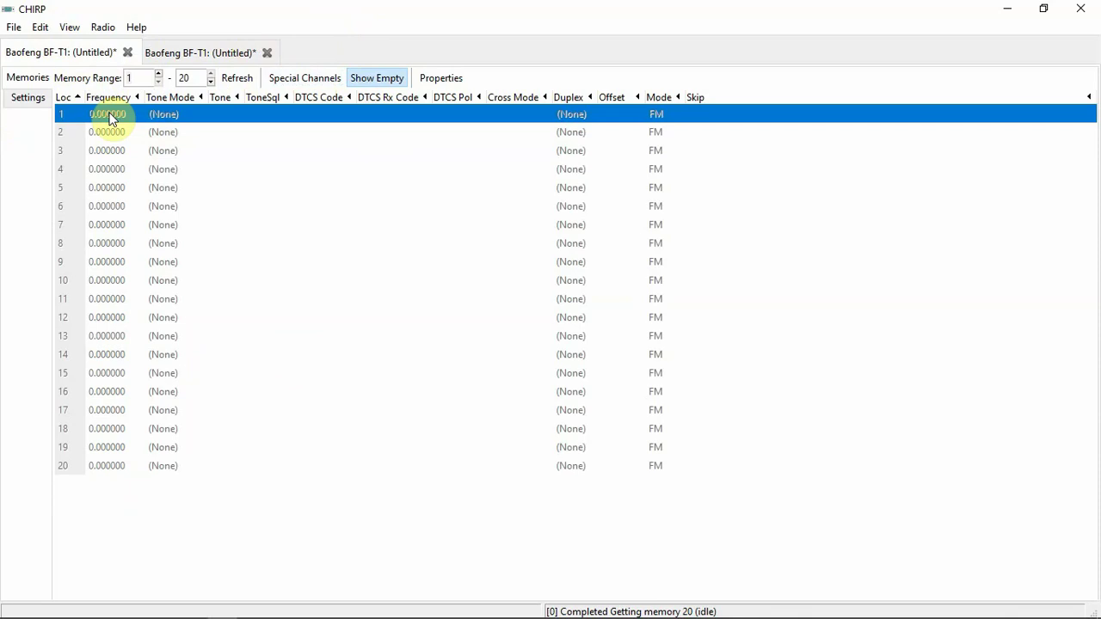
pyautogui.write('460')
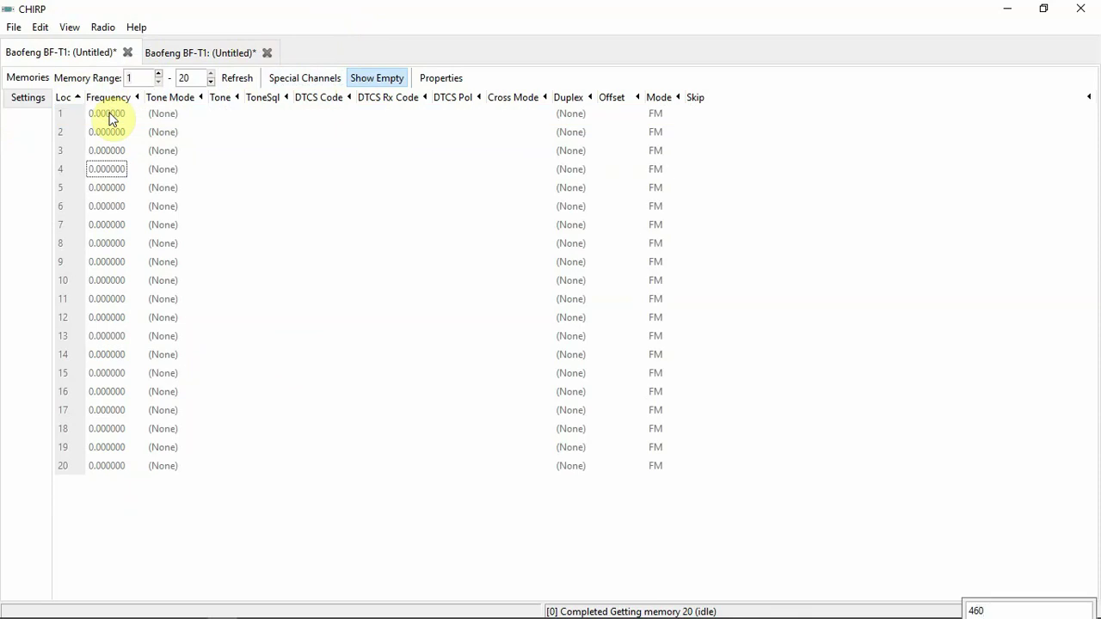
pyautogui.click(109, 118)
pyautogui.click(107, 112)
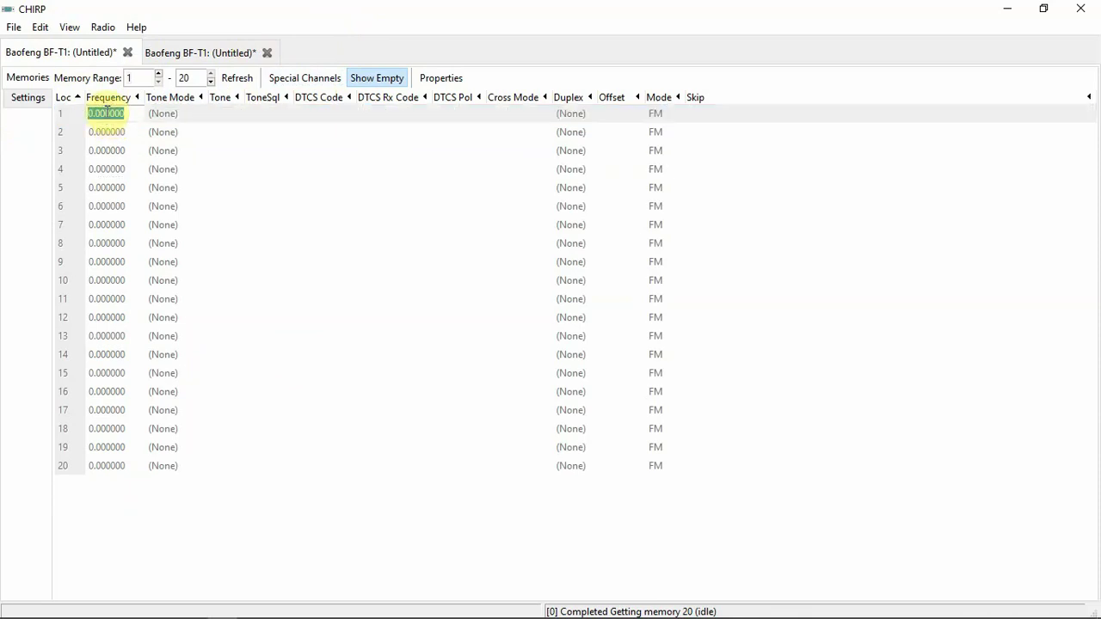
pyautogui.write('460')
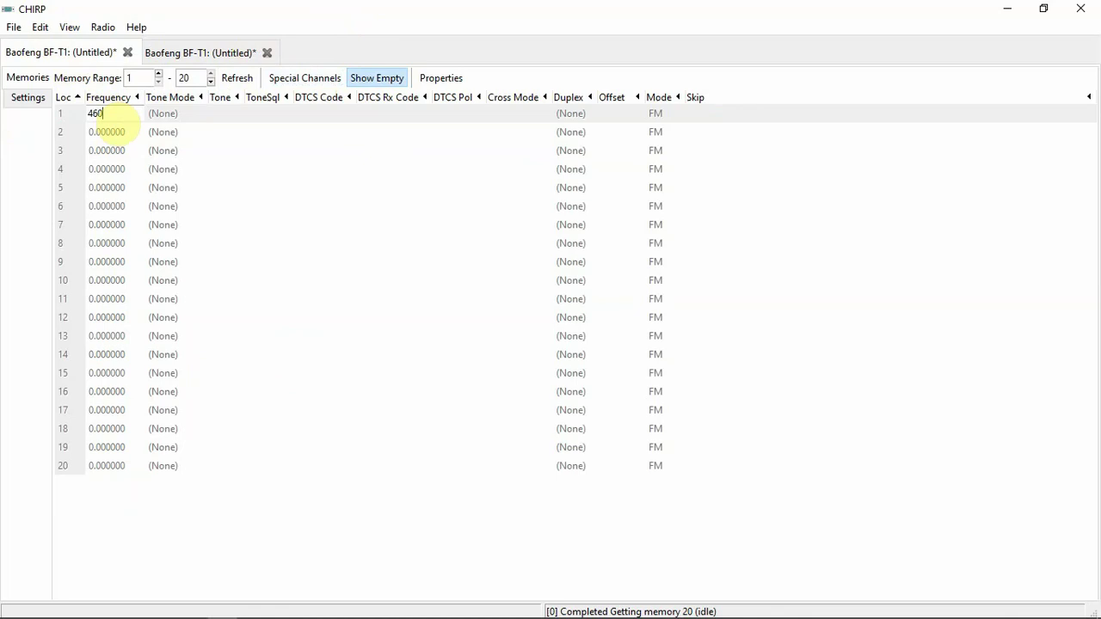
pyautogui.write('.35')
pyautogui.press('Return')
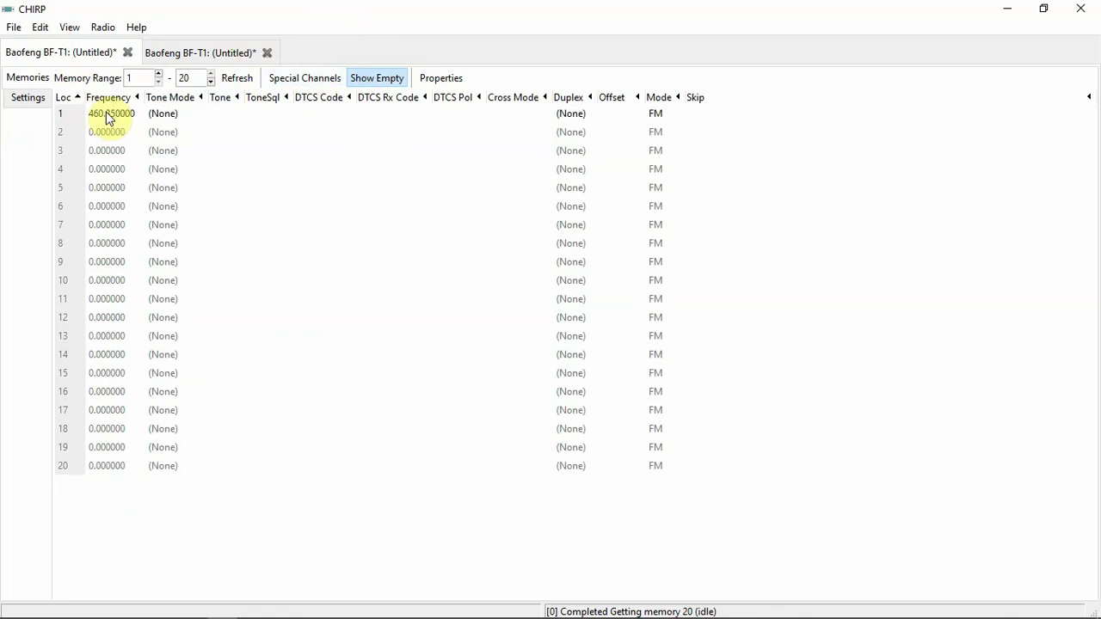
# - Set the mode of memory 1 to NFM
pyautogui.click(662, 115)
pyautogui.click(661, 115)
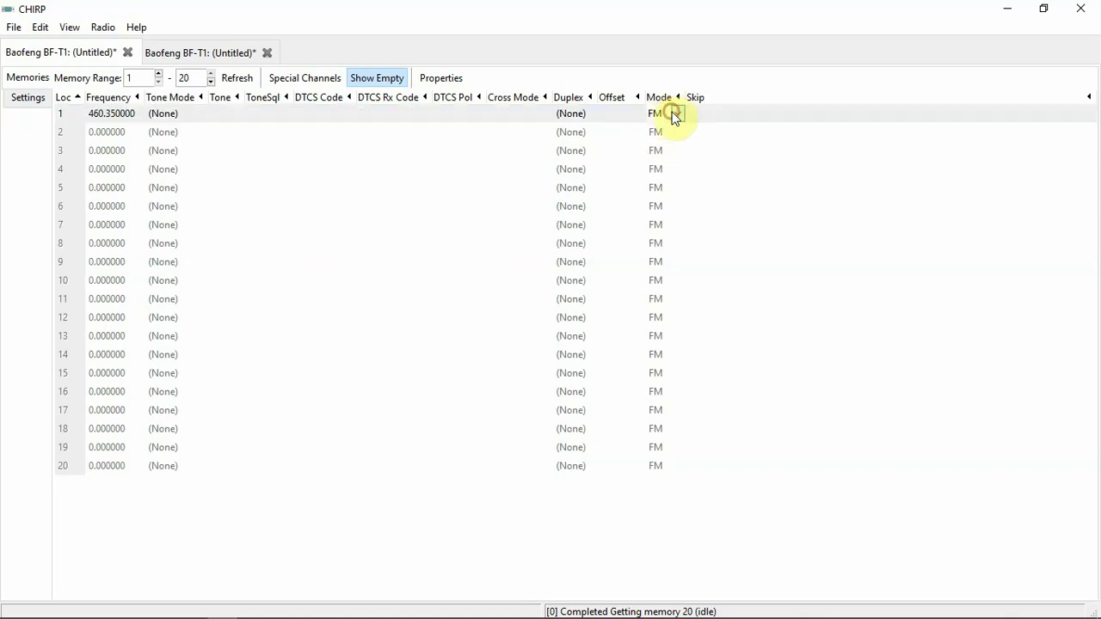
pyautogui.click(678, 112)
pyautogui.click(664, 133)
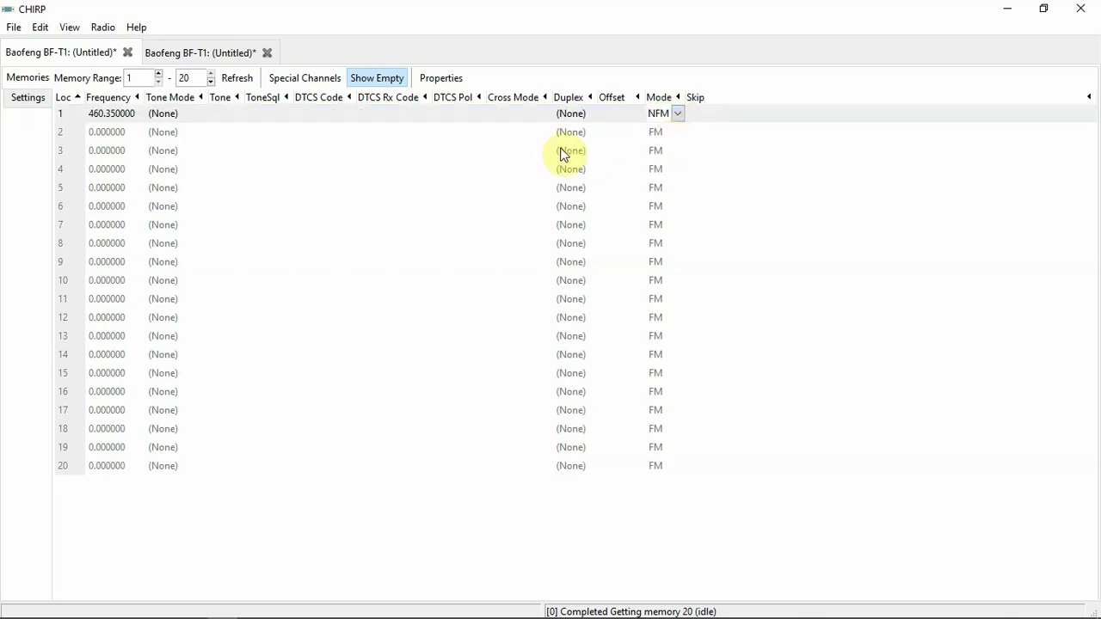
# - Upload the edited memories to the BF-T1 on port COM3, accepting the experimental driver
pyautogui.click(104, 27)
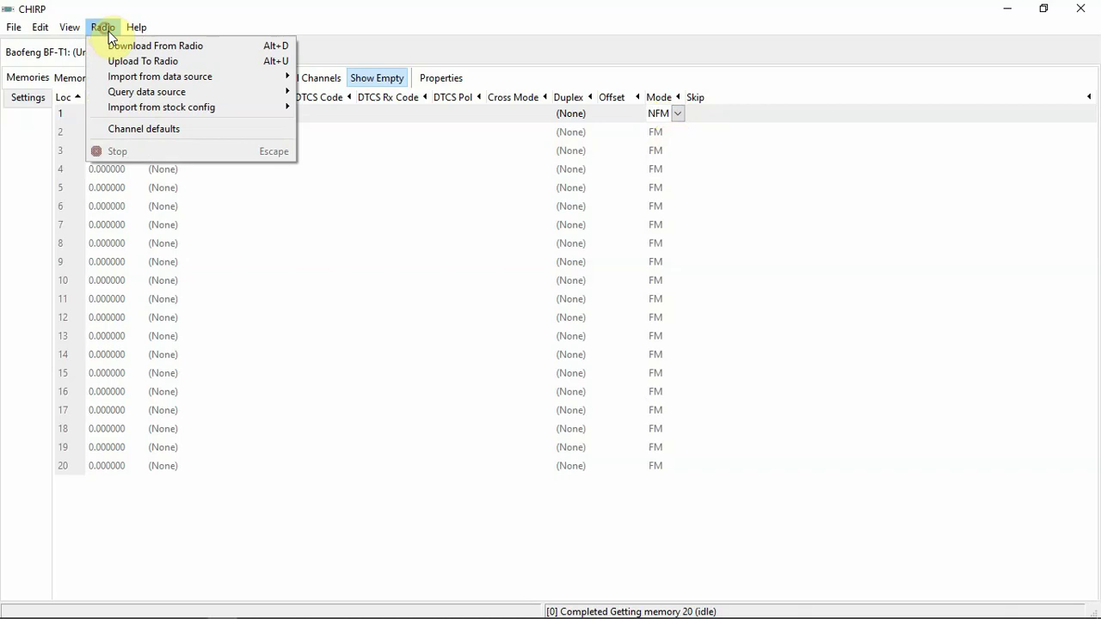
pyautogui.click(110, 60)
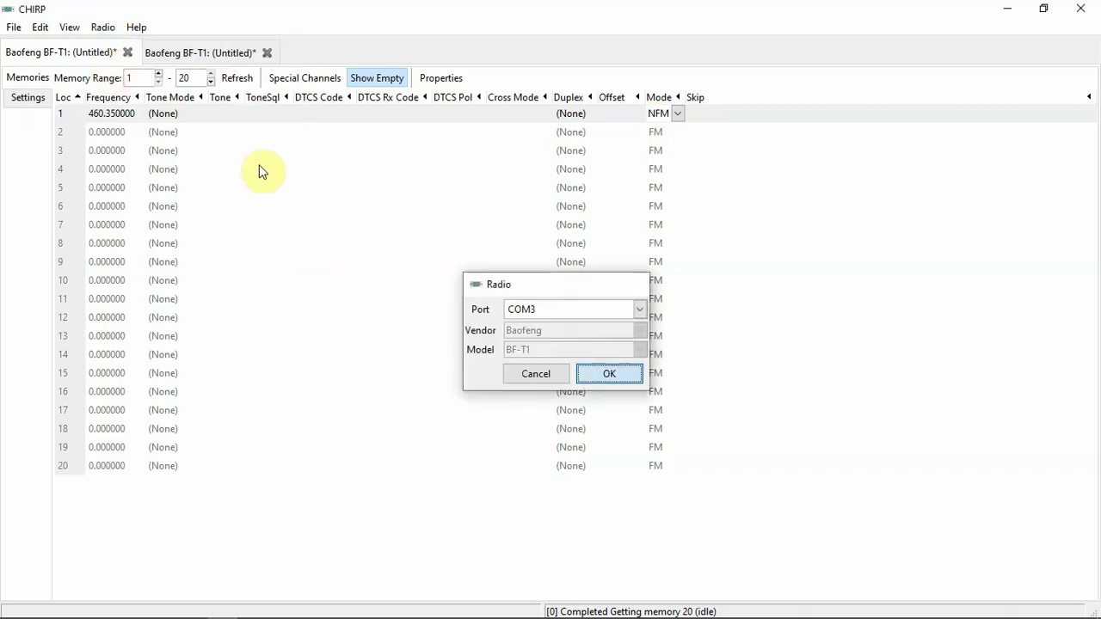
pyautogui.press('Return')
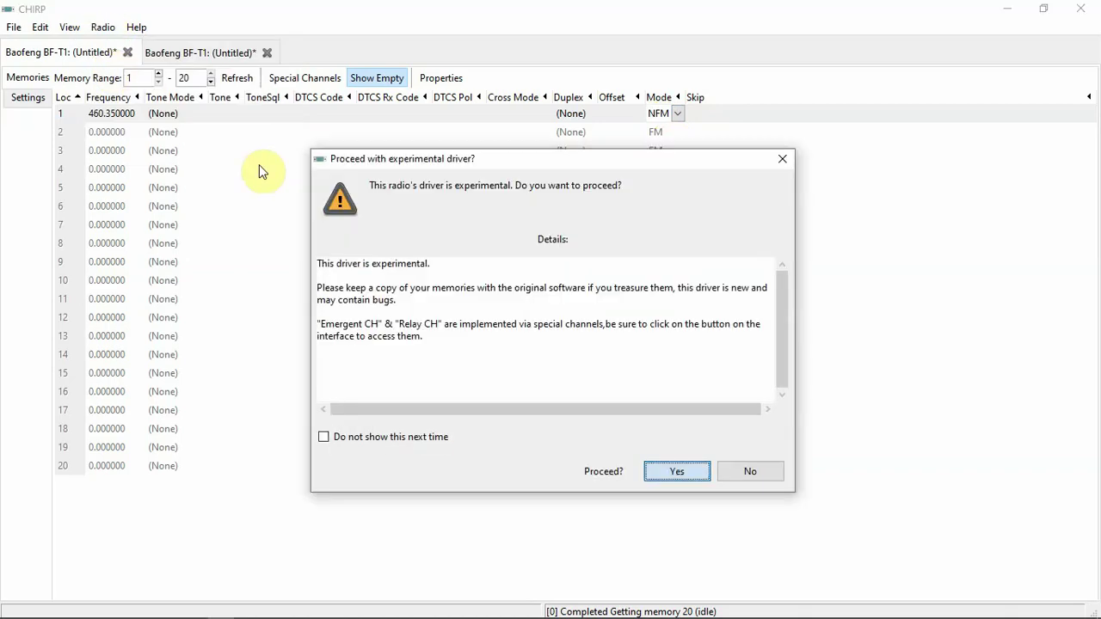
pyautogui.press('Return')
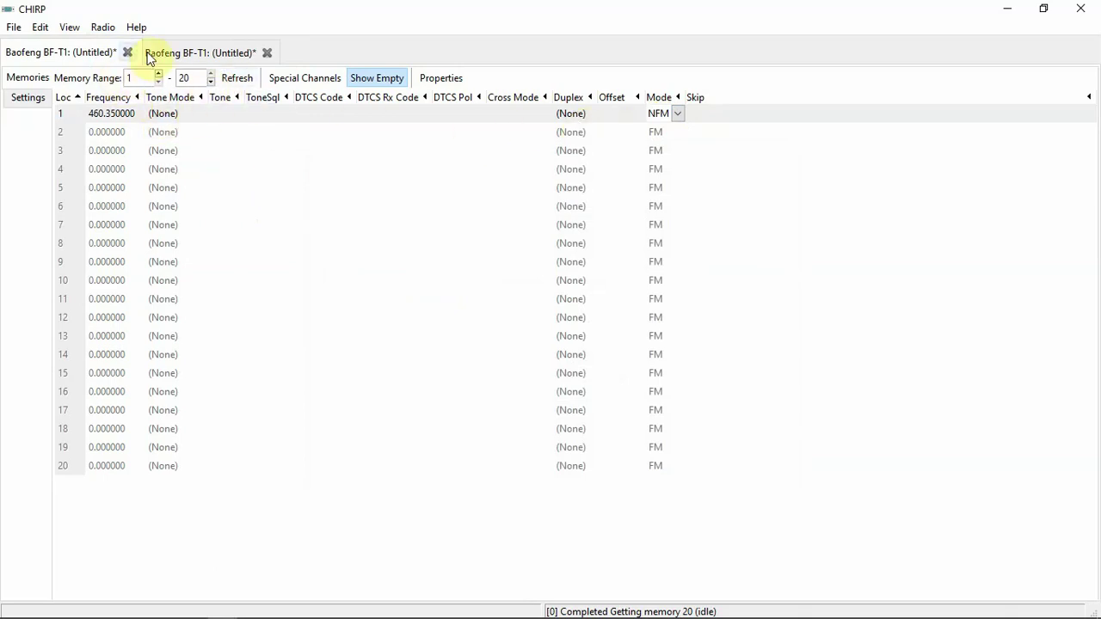
# - Show the special channels to check the EMG and RLY entries, and hide them again
pyautogui.click(103, 27)
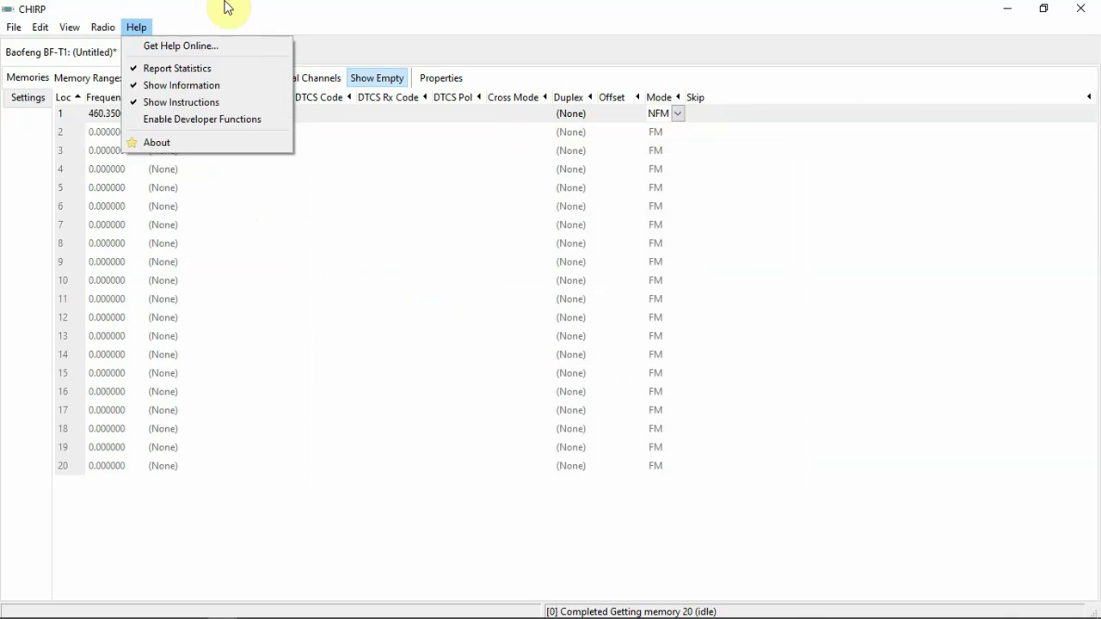
pyautogui.click(246, 46)
pyautogui.click(287, 78)
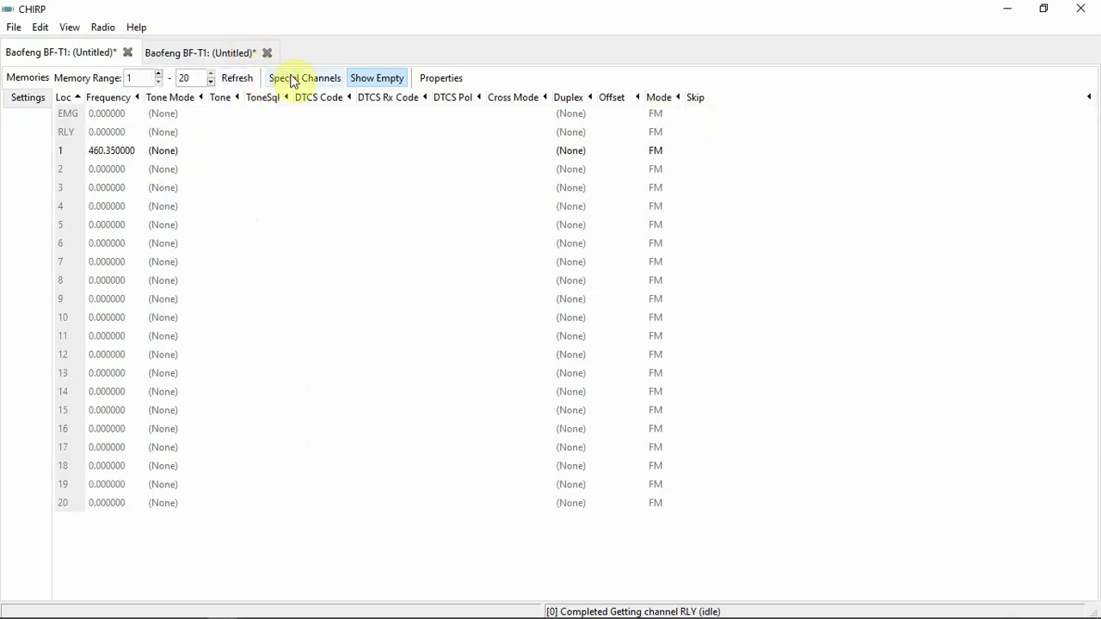
pyautogui.click(290, 78)
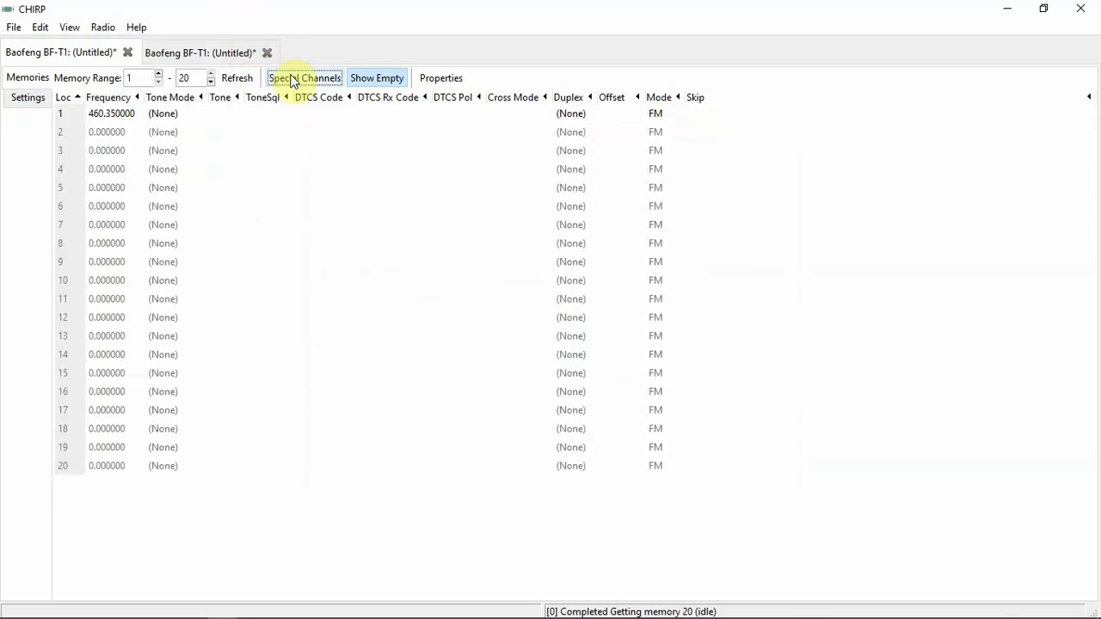
# - Change the mode of memory 1, the 460.350000 channel, to NFM
pyautogui.click(131, 115)
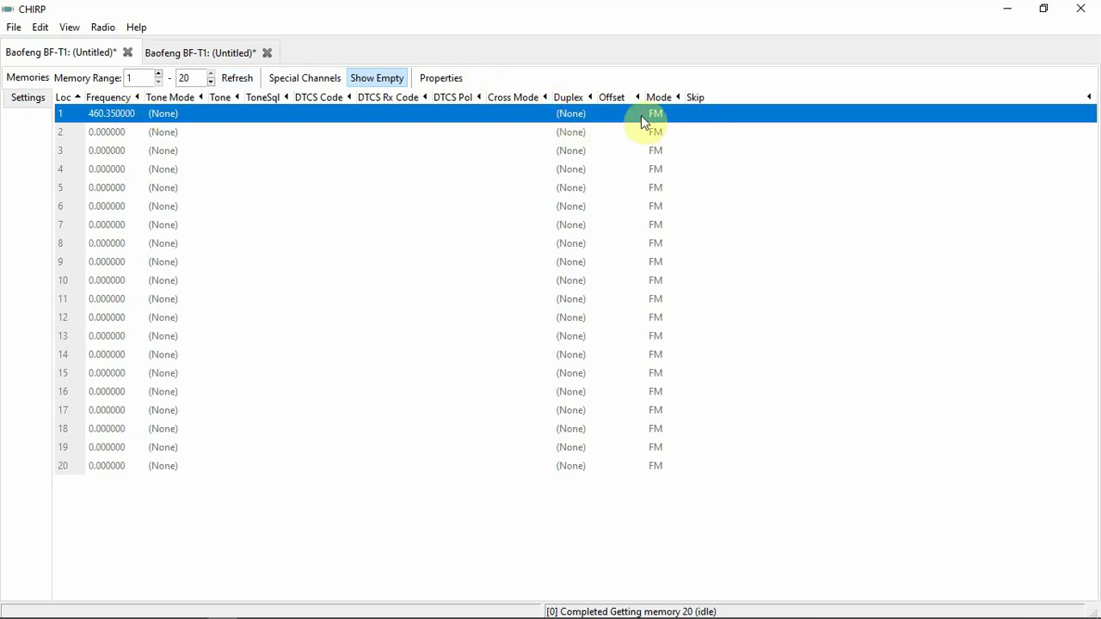
pyautogui.click(668, 118)
pyautogui.click(678, 113)
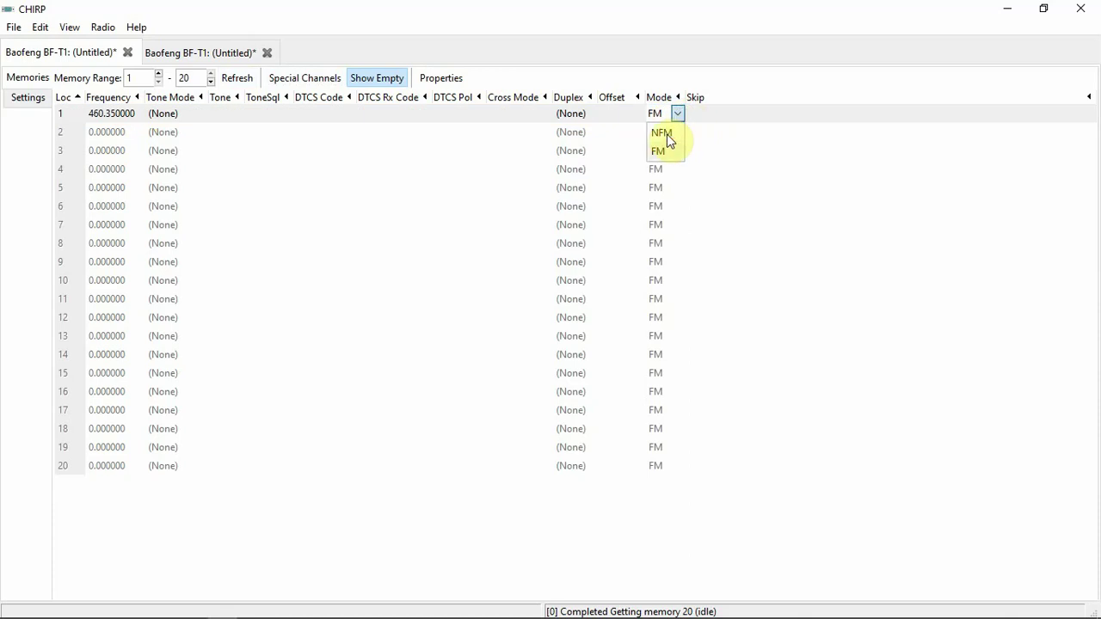
pyautogui.click(666, 134)
# - Upload the memories to the BF-T1 again through port COM3, proceeding with the experimental driver
pyautogui.click(102, 26)
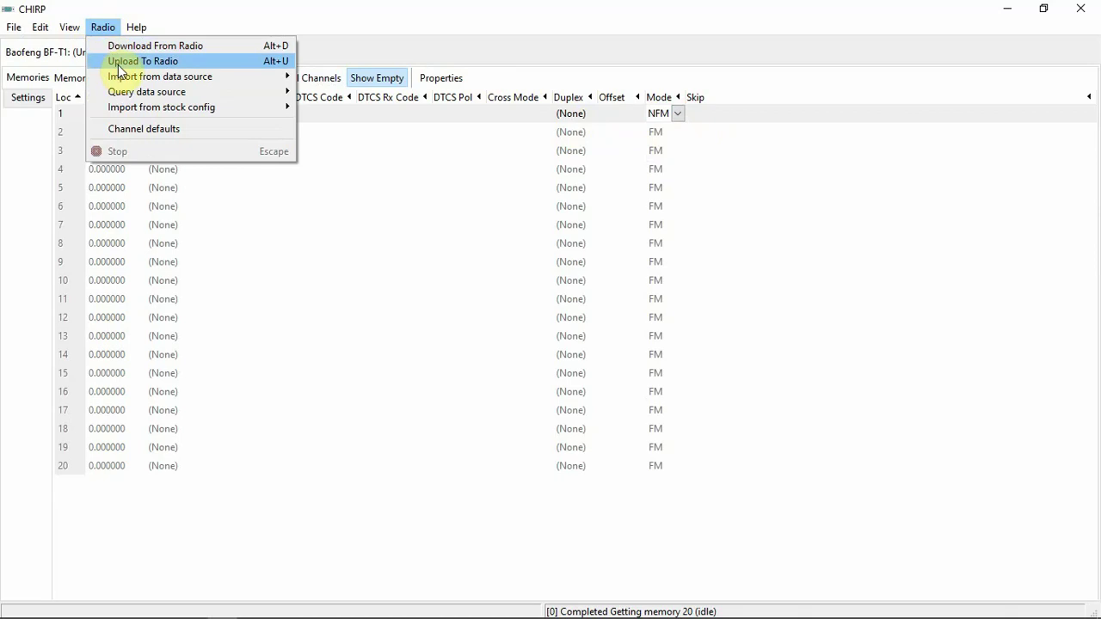
pyautogui.click(118, 65)
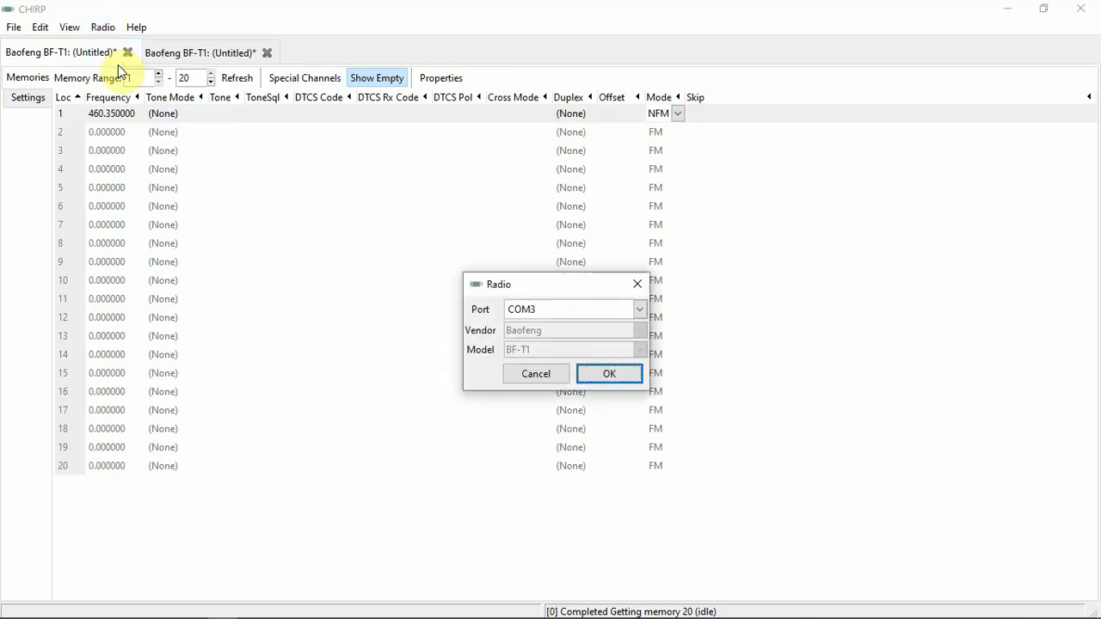
pyautogui.press('Return')
pyautogui.press('Return')
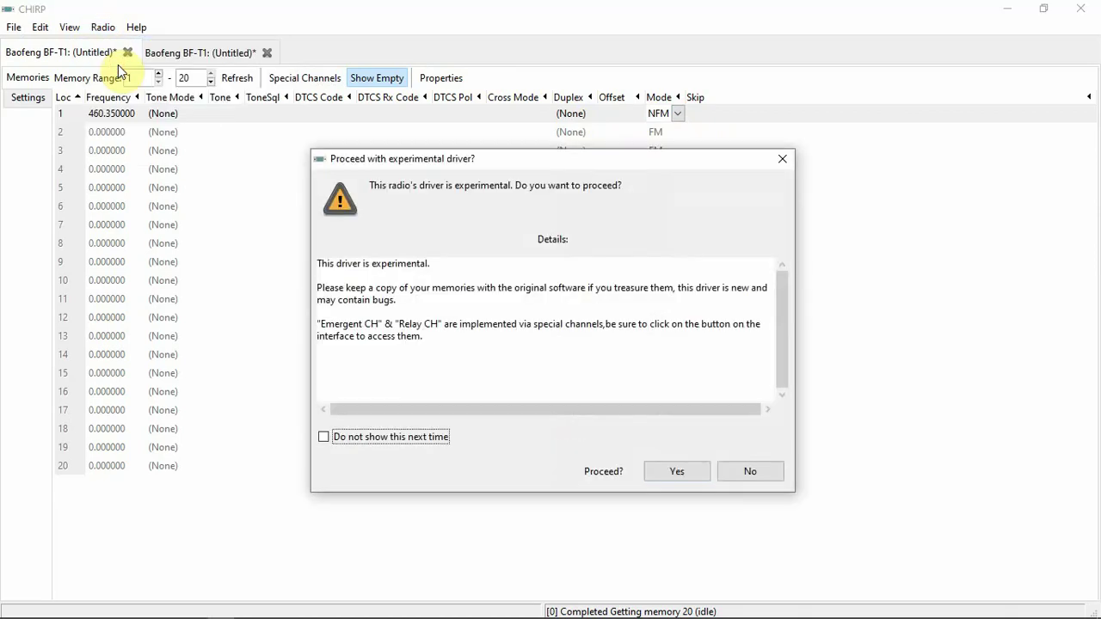
pyautogui.press('Return')
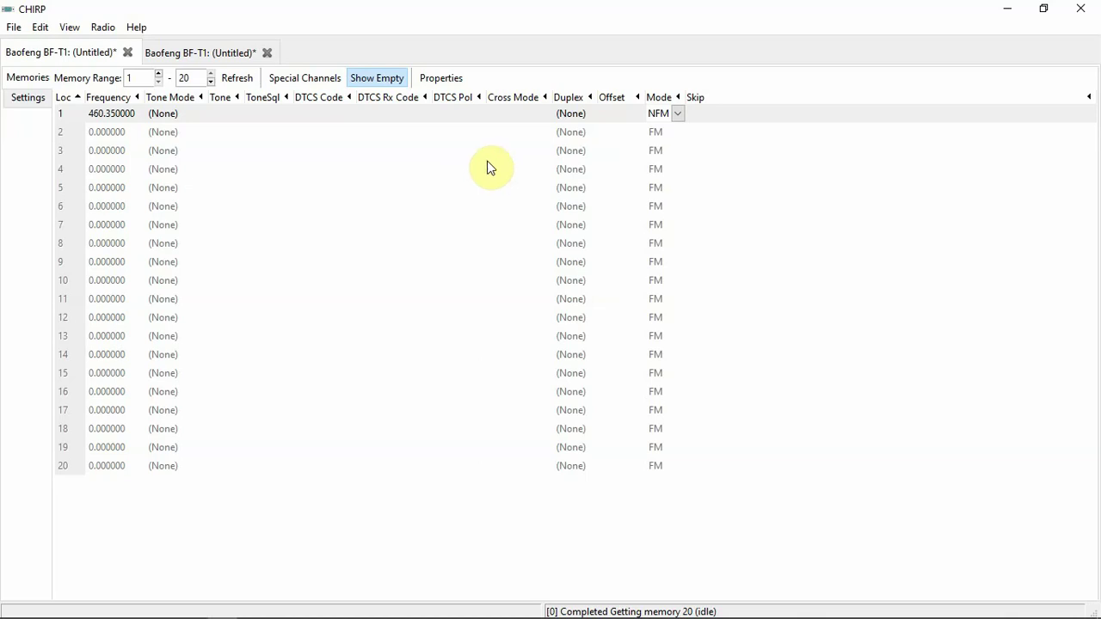
# - Try to upload the memories with the NFM channel to the BF-T1, going through the upload instructions and the experimental driver prompt
pyautogui.click(103, 27)
pyautogui.click(119, 59)
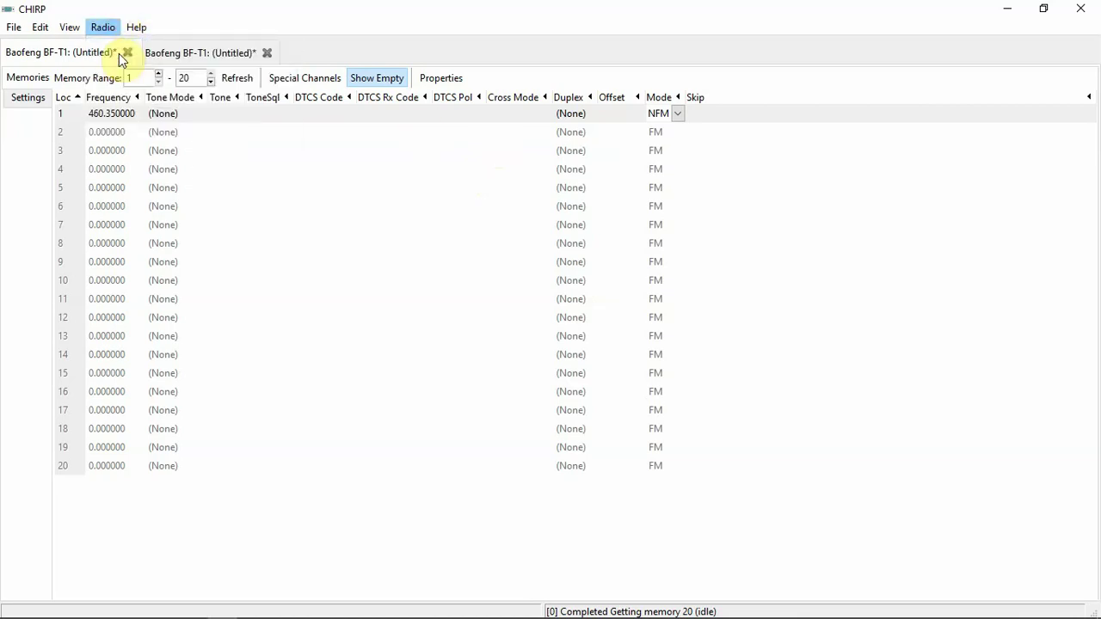
pyautogui.press('Return')
pyautogui.press('Tab')
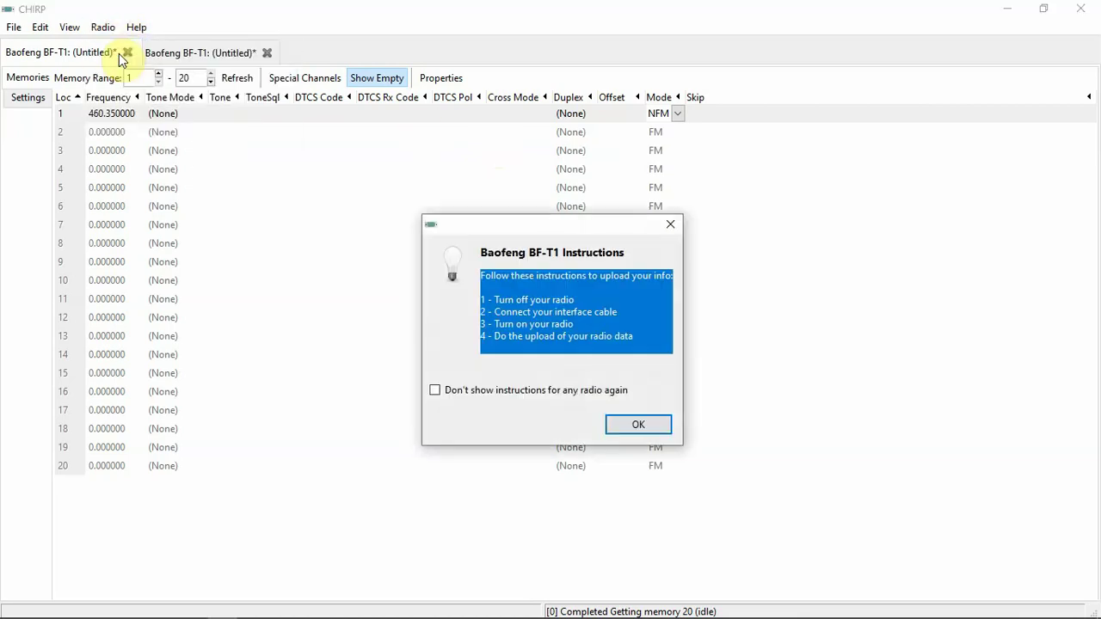
pyautogui.press('Tab')
pyautogui.press('Tab')
pyautogui.press('Return')
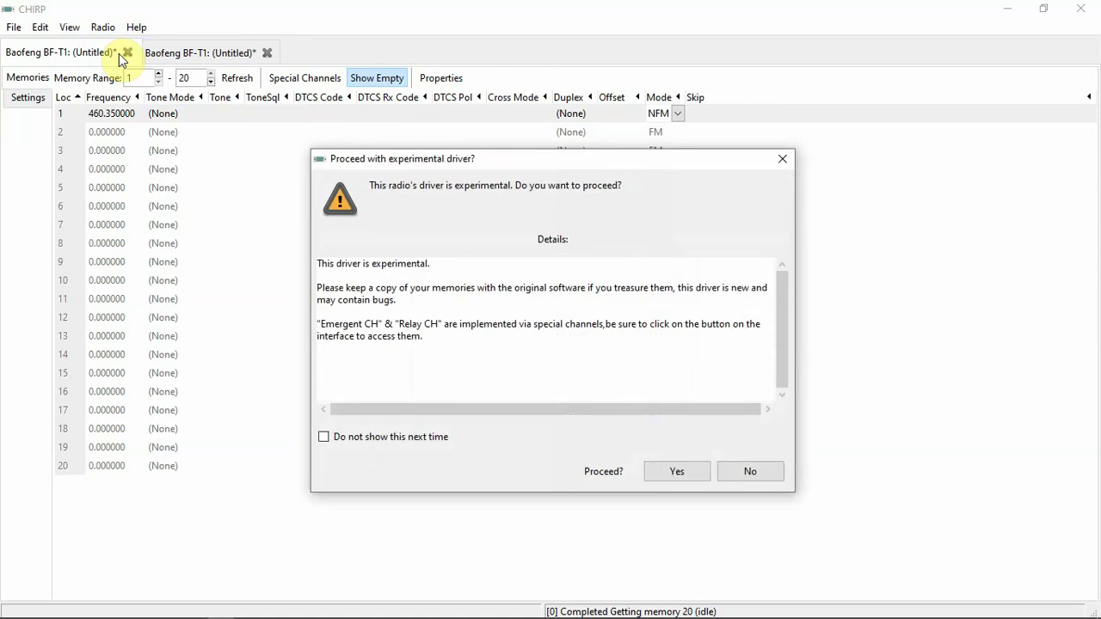
pyautogui.press('Tab')
pyautogui.press('Tab')
pyautogui.press('Return')
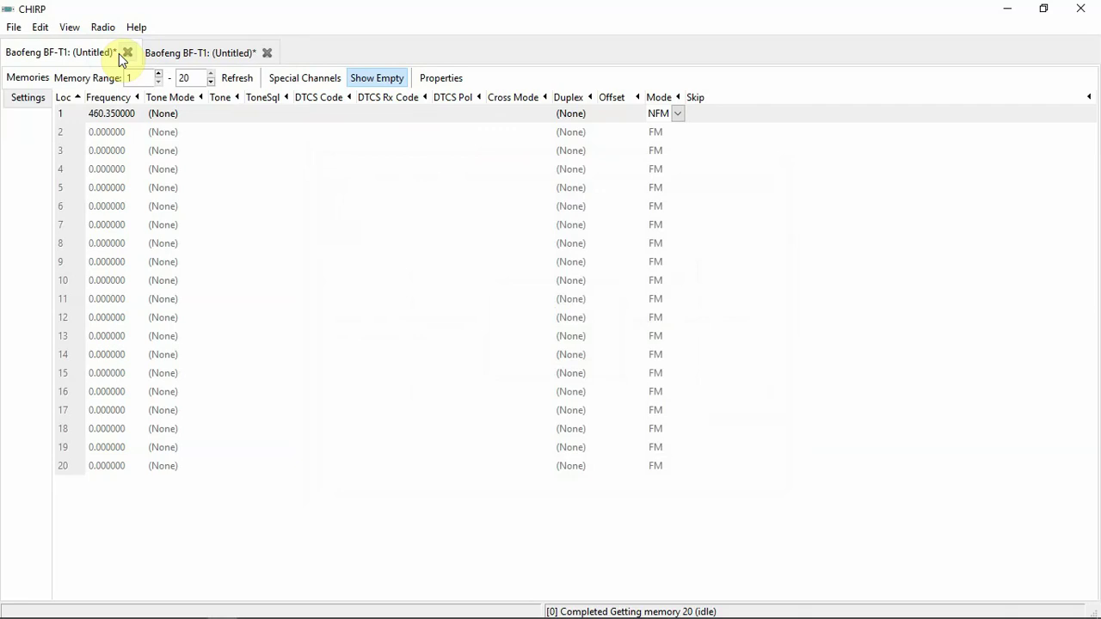
# - Start another upload of the memories to the Baofeng BF-T1 on port COM3, acknowledging the upload instructions
pyautogui.click(101, 28)
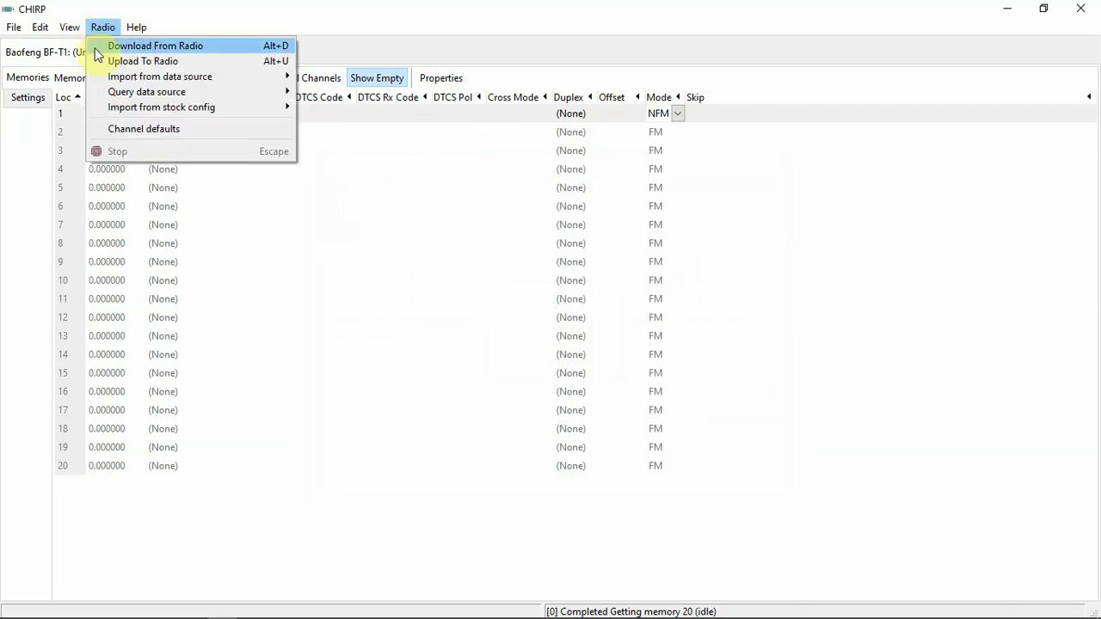
pyautogui.click(99, 61)
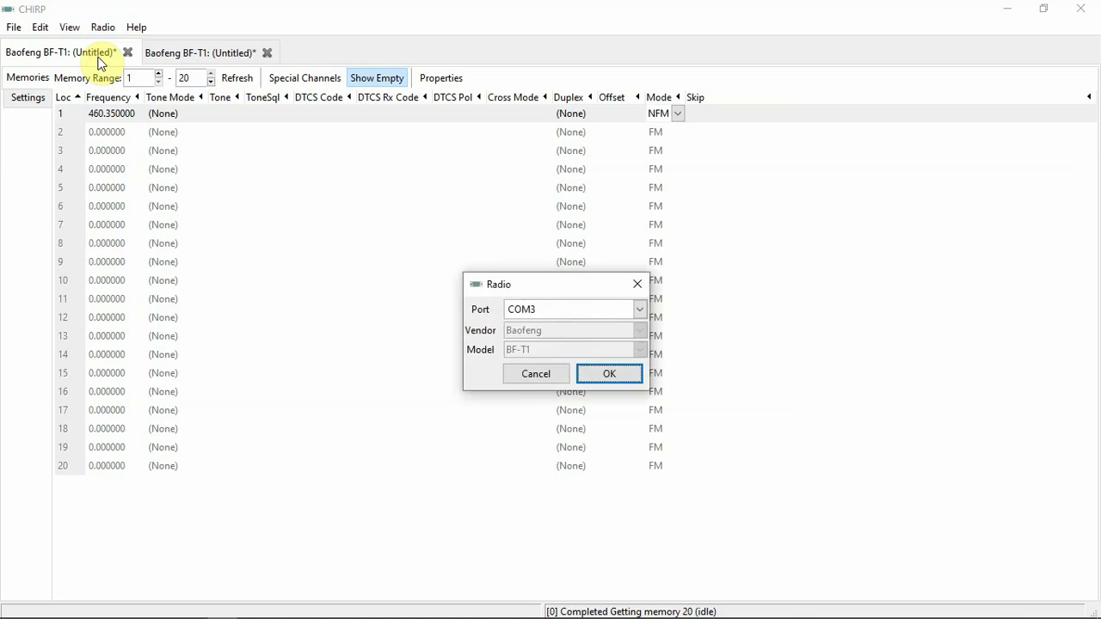
pyautogui.press('Return')
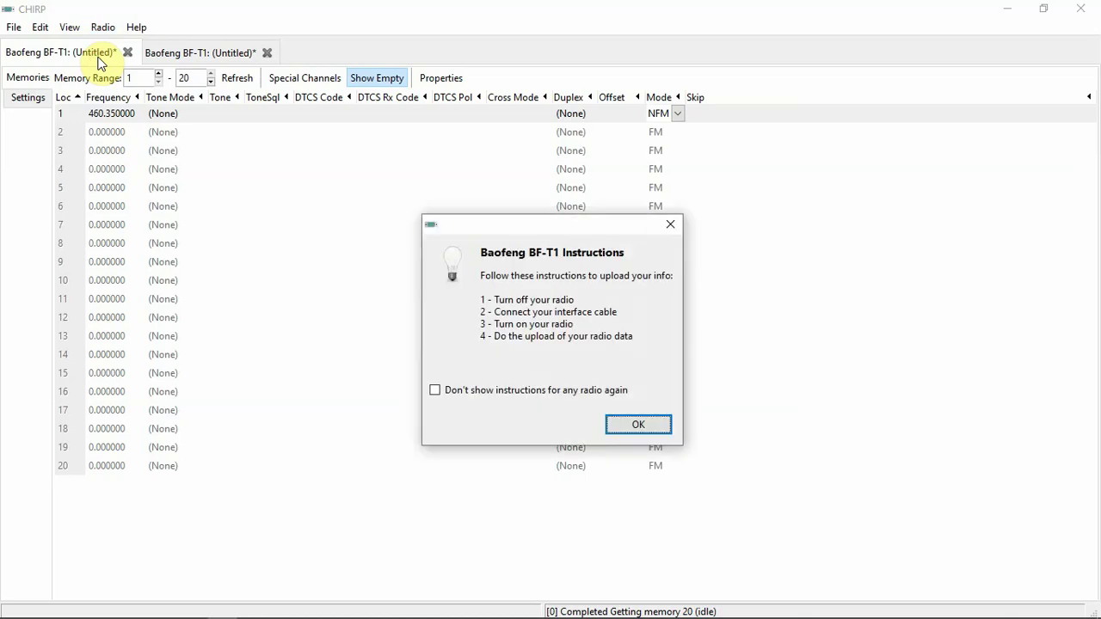
pyautogui.press('Return')
pyautogui.press('Return')
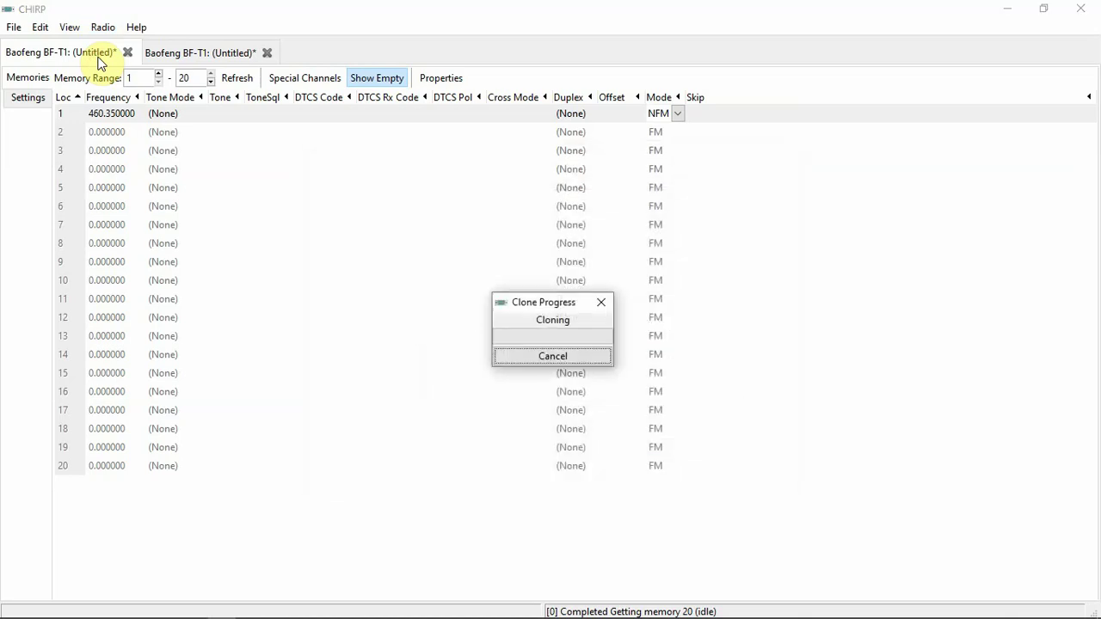